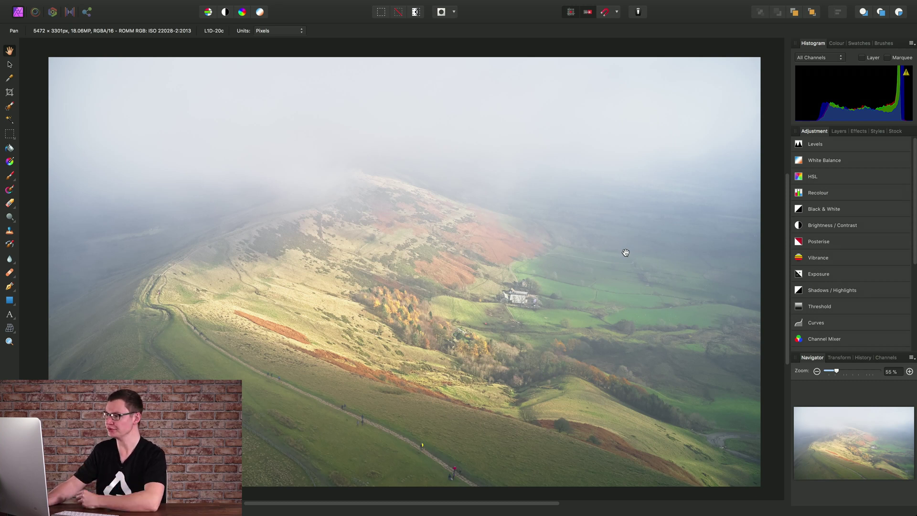
Show the Layers panel and select the Background photo layer beneath the HSL Shift Adjustment
{"action": "left_click", "coordinate": [838, 131]}
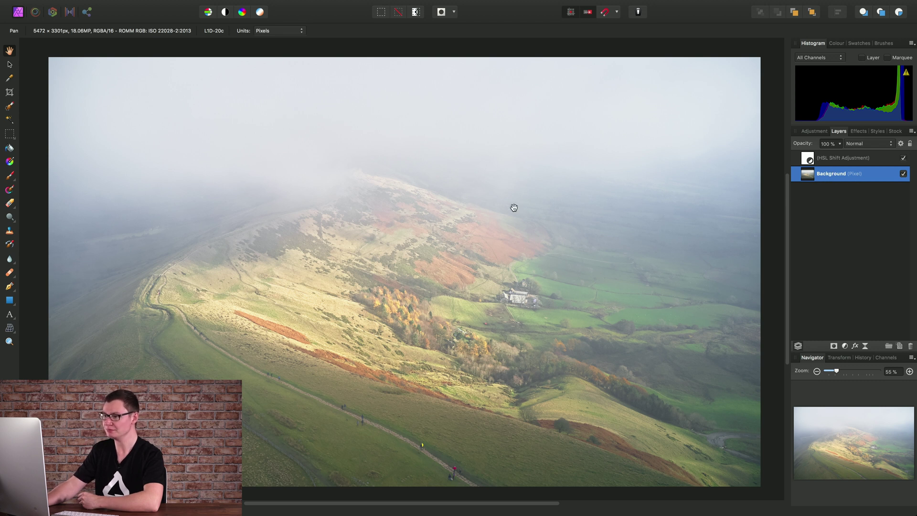
{"action": "left_click", "coordinate": [835, 163]}
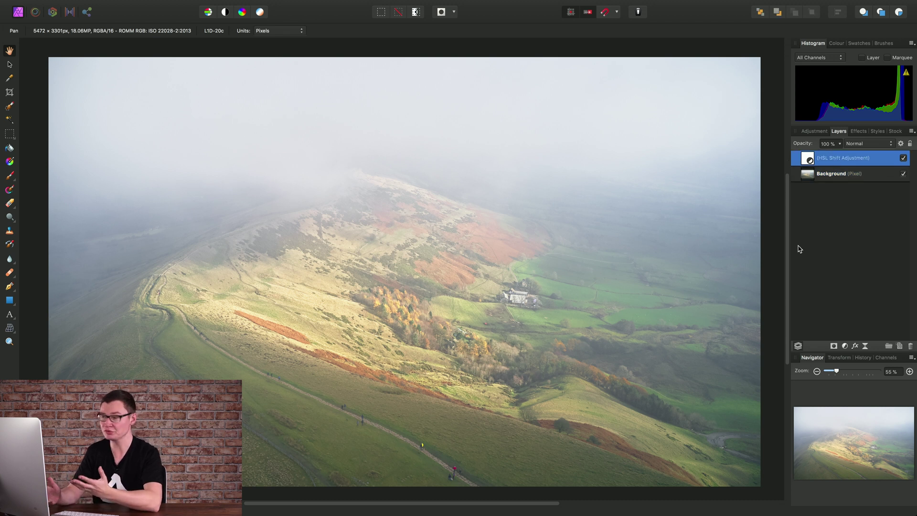
{"action": "left_click", "coordinate": [833, 178]}
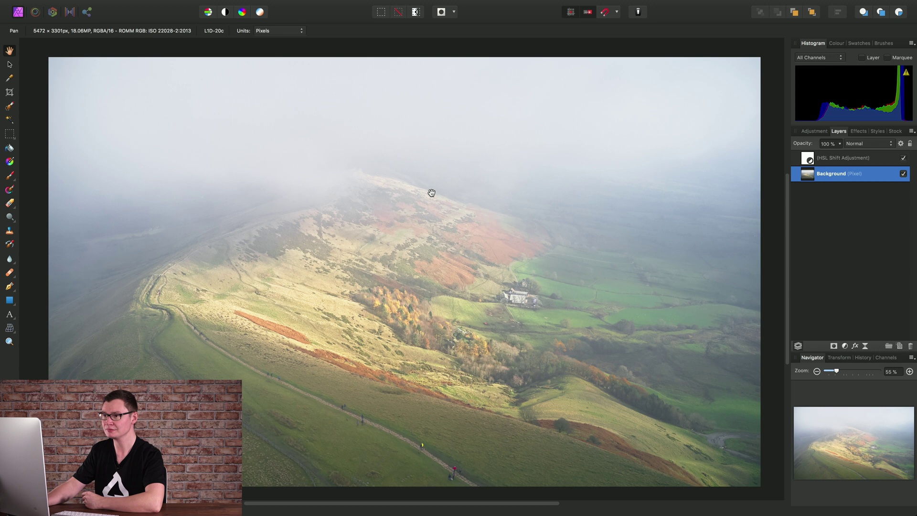
Run Haze Removal on the Background layer, move its dialog off the photo, and reduce Distance
{"action": "left_click", "coordinate": [300, 6]}
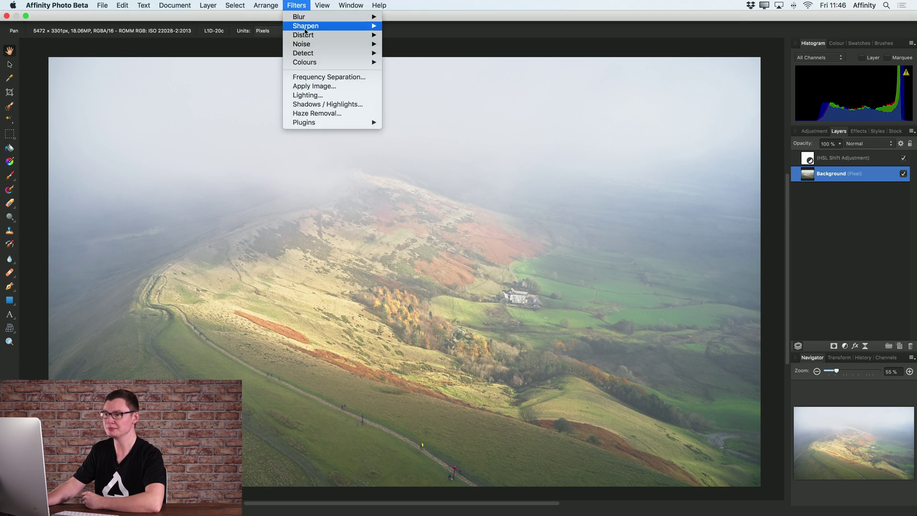
{"action": "left_click", "coordinate": [347, 118]}
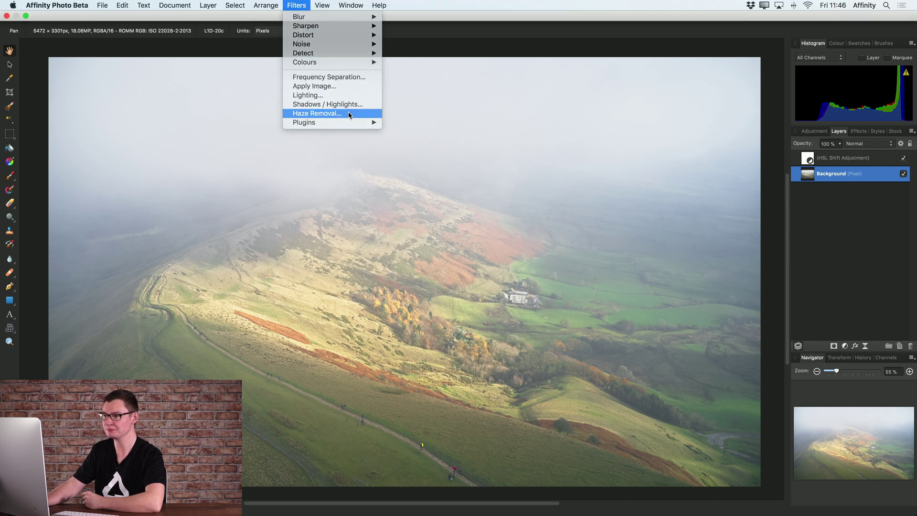
{"action": "left_click_drag", "start_coordinate": [720, 411], "coordinate": [690, 346]}
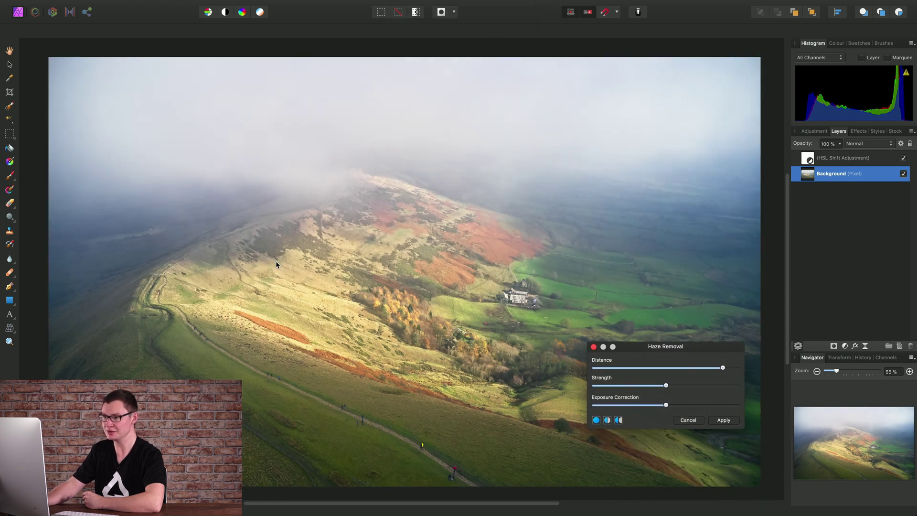
{"action": "left_click_drag", "start_coordinate": [652, 343], "coordinate": [666, 95]}
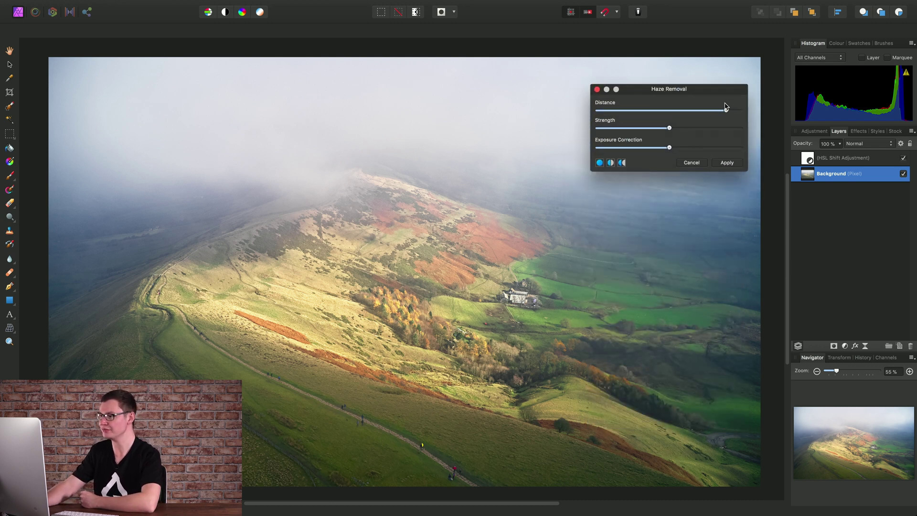
{"action": "mouse_move", "coordinate": [727, 111]}
{"action": "left_mouse_down"}
{"action": "mouse_move", "coordinate": [599, 118]}
{"action": "mouse_move", "coordinate": [719, 120]}
{"action": "mouse_move", "coordinate": [637, 118]}
{"action": "mouse_move", "coordinate": [710, 119]}
{"action": "left_mouse_up"}
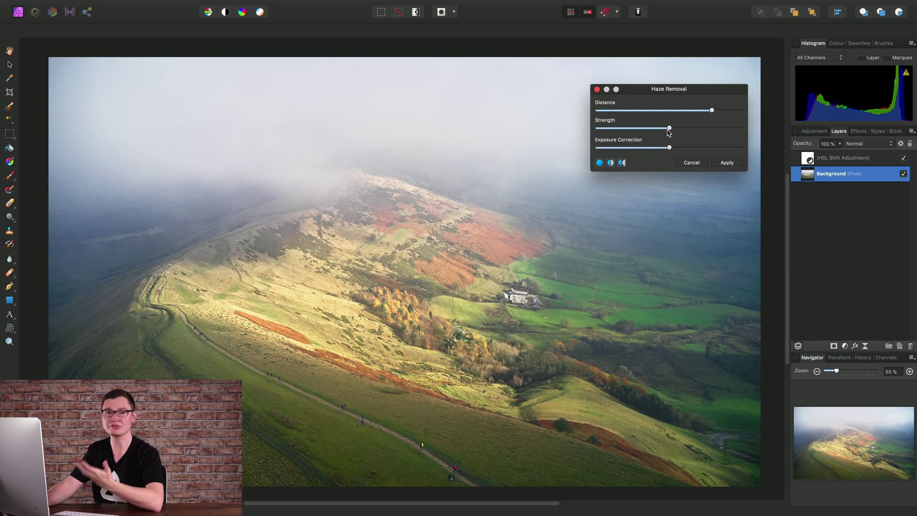
Raise Haze Removal Strength near maximum and nudge Exposure Correction slightly down
{"action": "left_click_drag", "start_coordinate": [671, 129], "coordinate": [712, 136]}
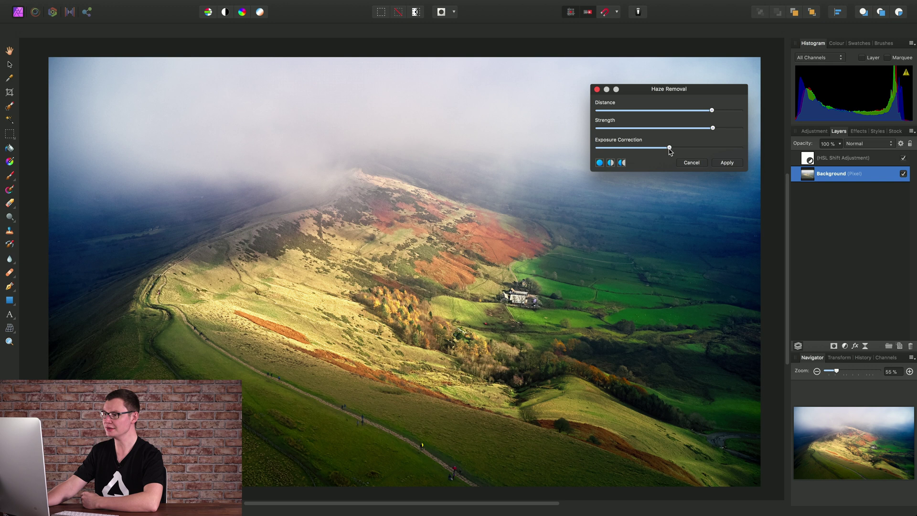
{"action": "left_click_drag", "start_coordinate": [671, 151], "coordinate": [672, 151]}
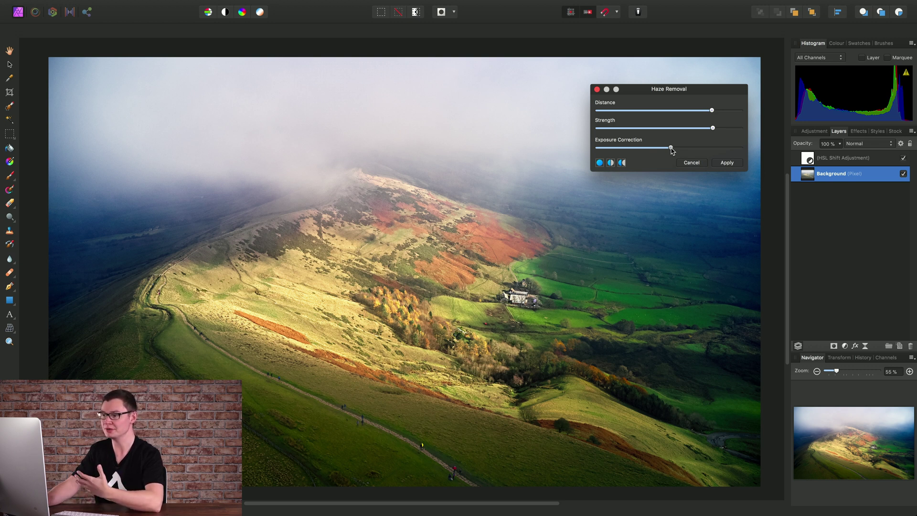
{"action": "mouse_move", "coordinate": [671, 150]}
{"action": "left_mouse_down"}
{"action": "mouse_move", "coordinate": [683, 149]}
{"action": "mouse_move", "coordinate": [623, 152]}
{"action": "mouse_move", "coordinate": [666, 157]}
{"action": "mouse_move", "coordinate": [658, 156]}
{"action": "left_mouse_up"}
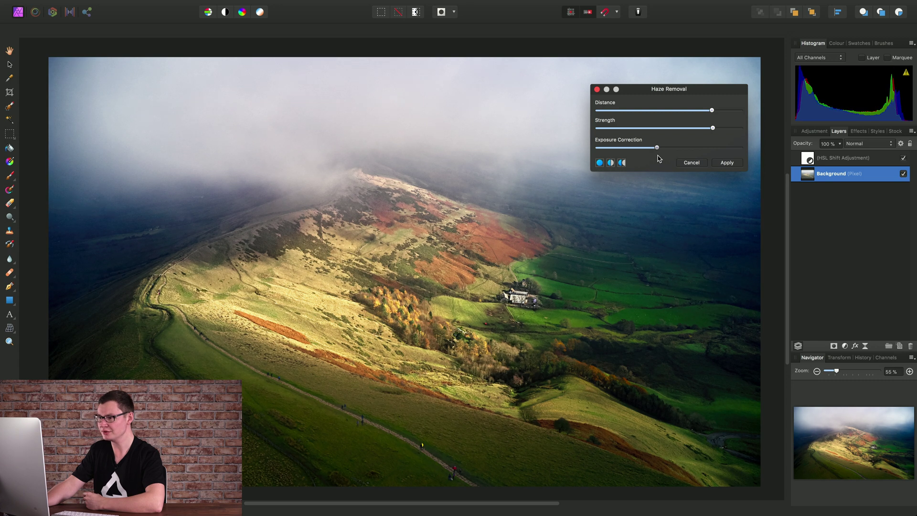
Compare the dehazed hillside against the original in split view, then apply the filter
{"action": "left_click", "coordinate": [611, 164]}
{"action": "left_click_drag", "start_coordinate": [405, 468], "coordinate": [757, 446]}
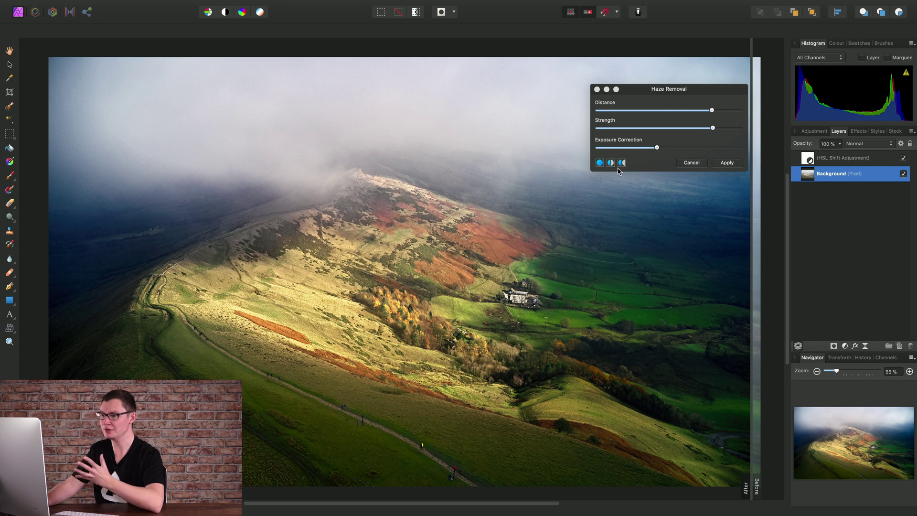
{"action": "left_click", "coordinate": [726, 163]}
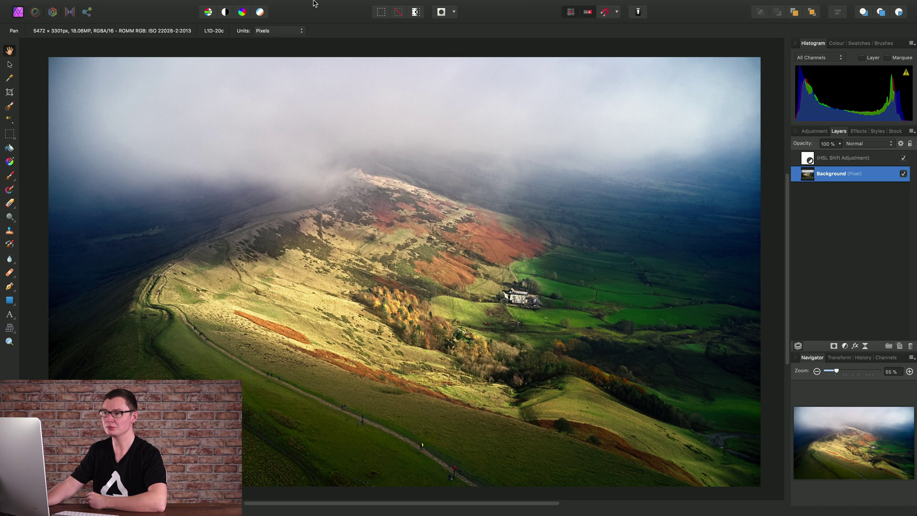
Undo the haze removal and duplicate the Background layer
{"action": "left_click", "coordinate": [122, 5]}
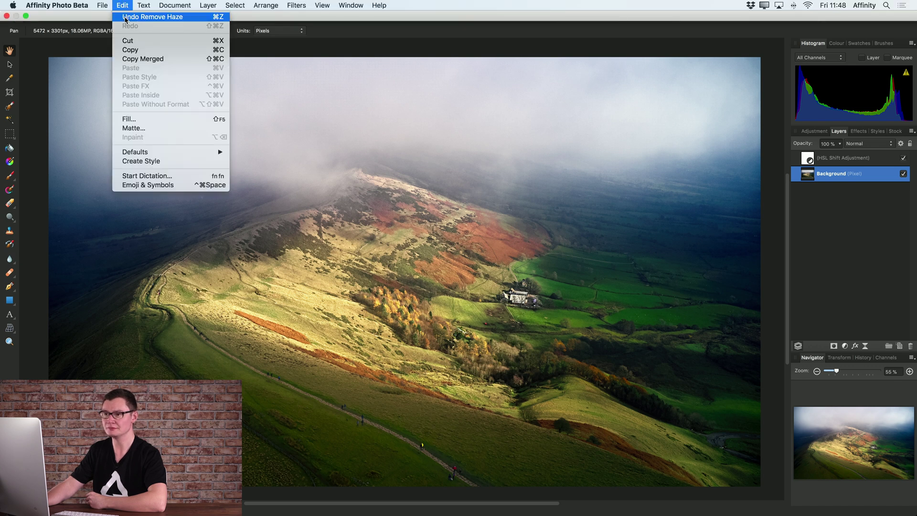
{"action": "left_click", "coordinate": [143, 17]}
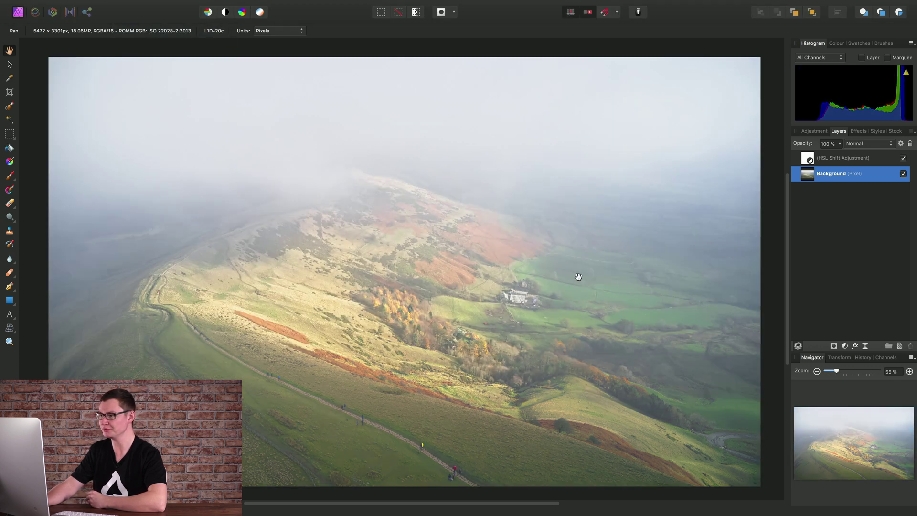
{"action": "mouse_move", "coordinate": [259, 3]}
{"action": "left_click", "coordinate": [207, 5]}
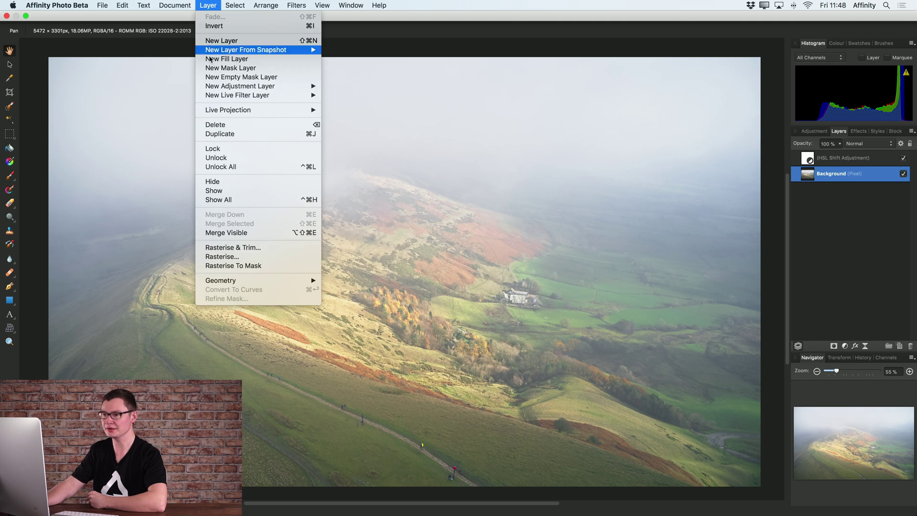
{"action": "left_click", "coordinate": [233, 134]}
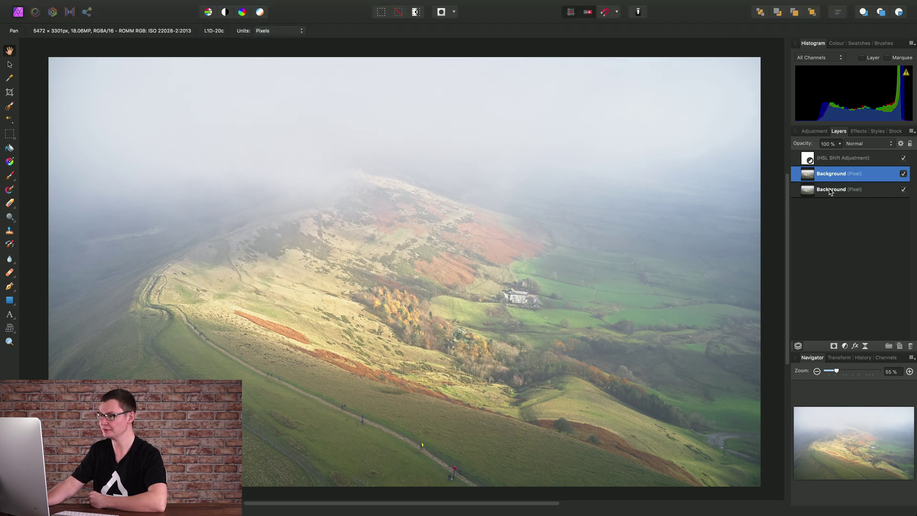
Rename the duplicated layer to 'Haze Removal'
{"action": "double_click", "coordinate": [833, 175]}
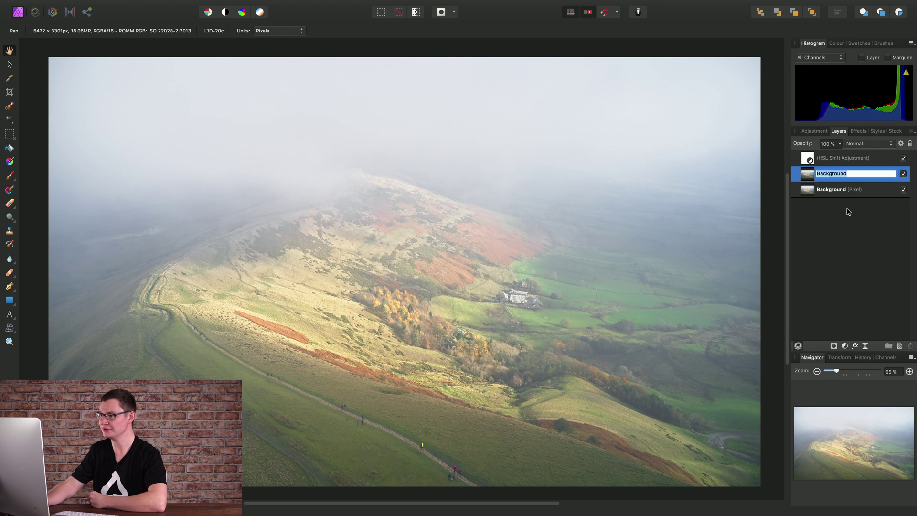
{"action": "type", "text": "Haze"}
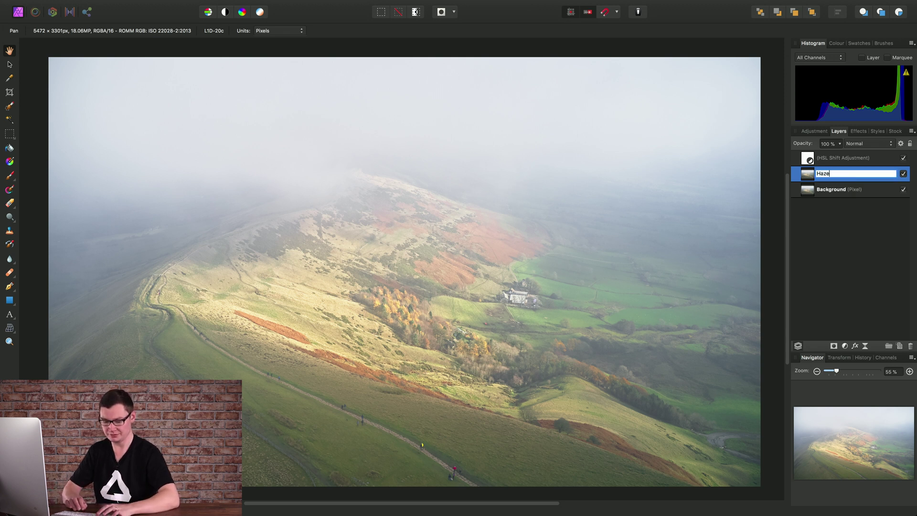
{"action": "type", "text": " Removal"}
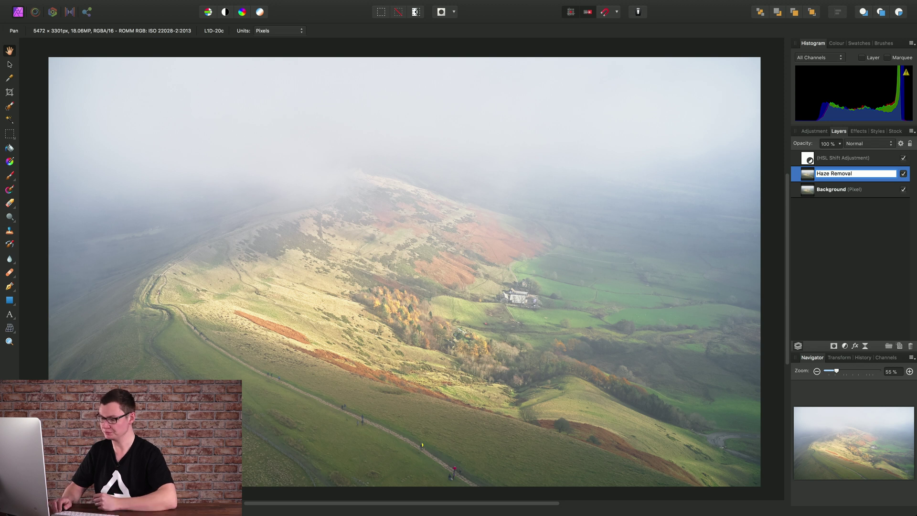
{"action": "key", "text": "Return"}
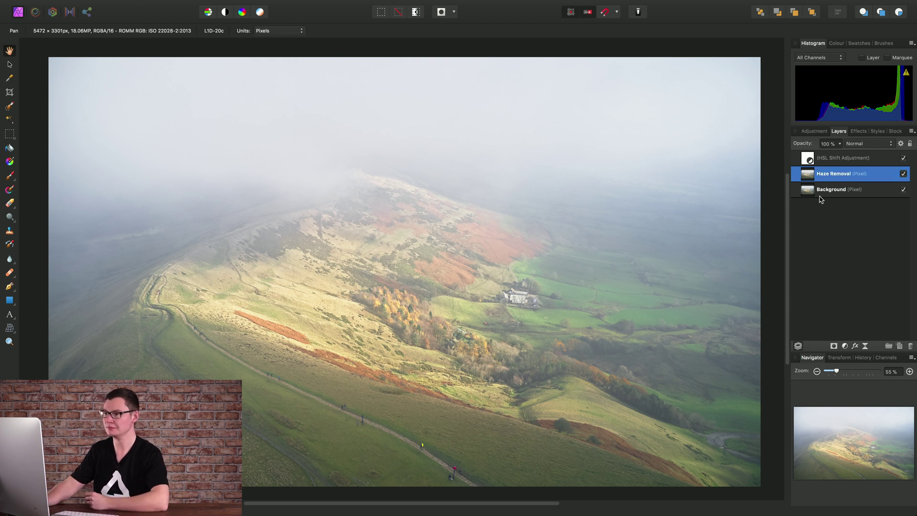
Apply Haze Removal to the duplicate layer with higher Strength and slightly lower Exposure Correction
{"action": "mouse_move", "coordinate": [338, 4]}
{"action": "left_click", "coordinate": [296, 5]}
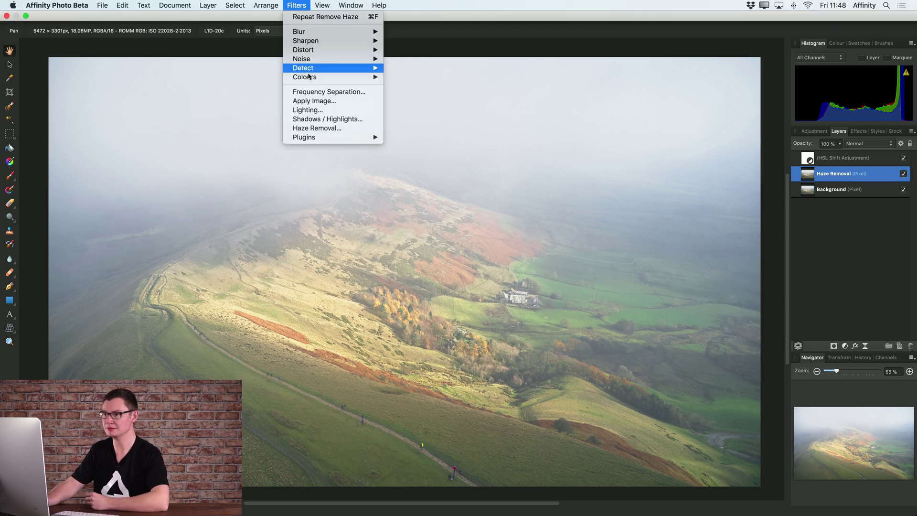
{"action": "left_click", "coordinate": [310, 128]}
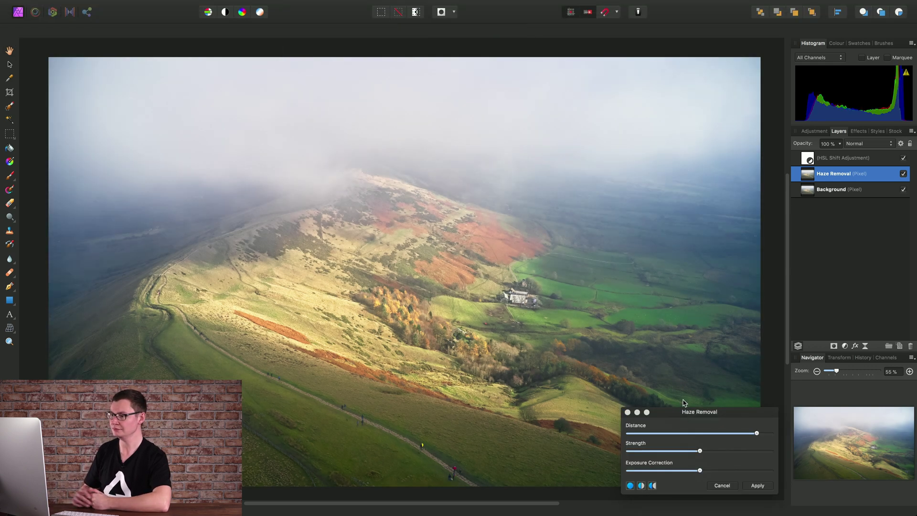
{"action": "left_click_drag", "start_coordinate": [701, 453], "coordinate": [744, 452]}
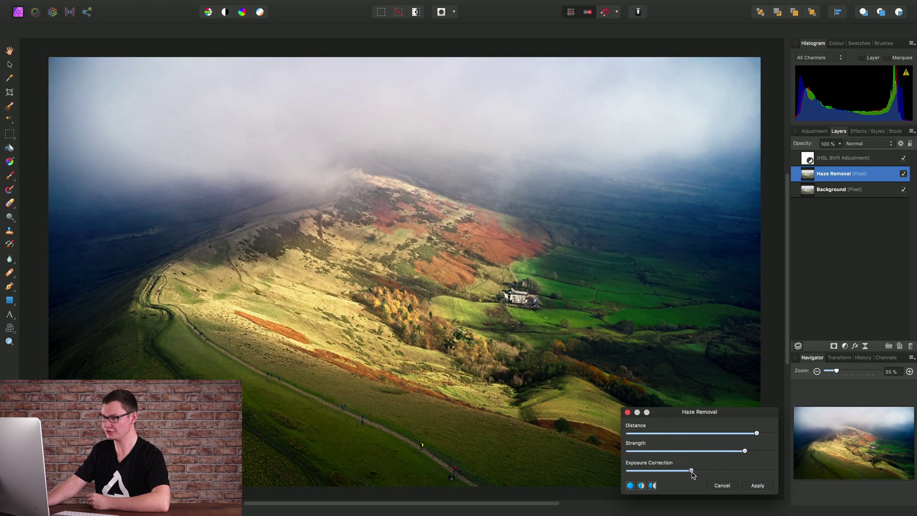
{"action": "left_click_drag", "start_coordinate": [691, 471], "coordinate": [689, 470]}
{"action": "left_click_drag", "start_coordinate": [701, 412], "coordinate": [658, 290]}
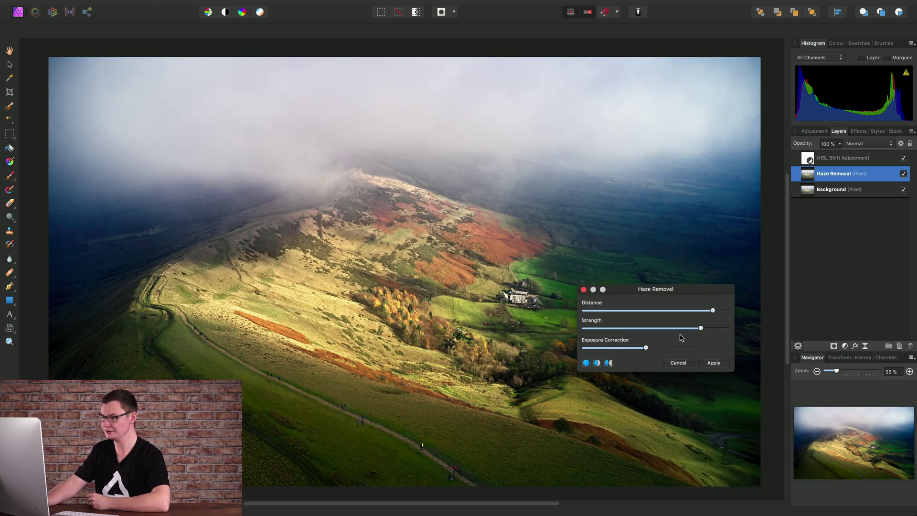
{"action": "left_click", "coordinate": [715, 363]}
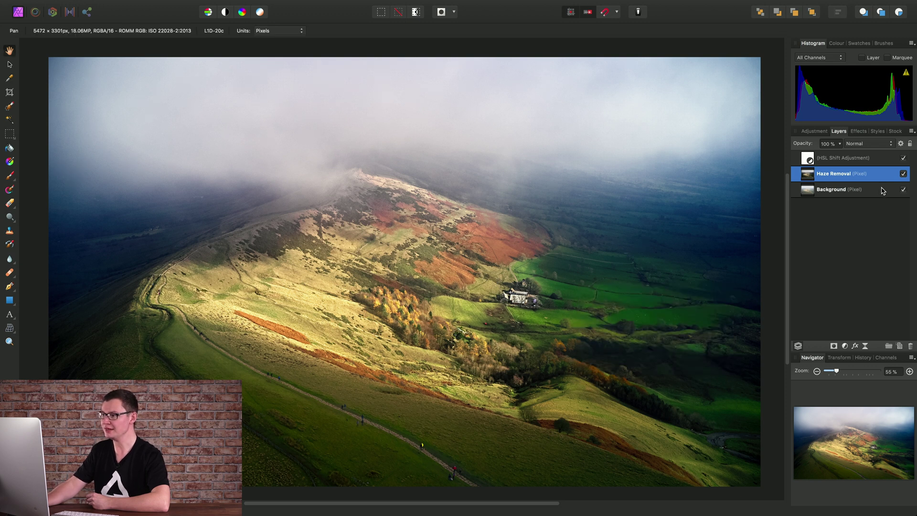
Hide and reshow the Haze Removal layer to compare, then set its opacity to 75%
{"action": "left_click", "coordinate": [903, 174]}
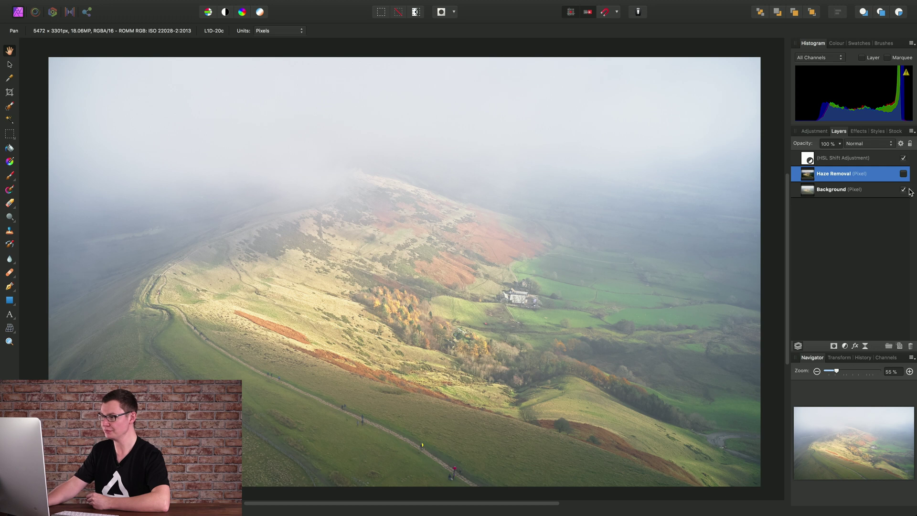
{"action": "left_click", "coordinate": [904, 174]}
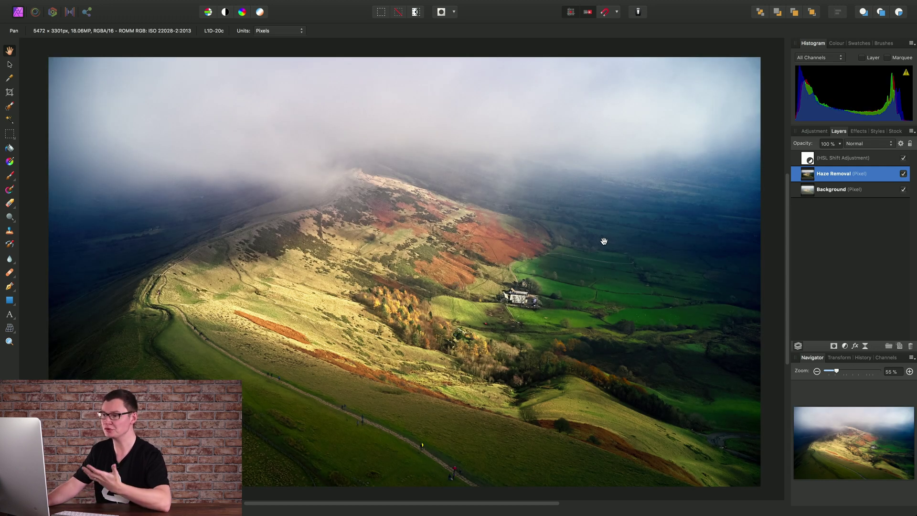
{"action": "left_click", "coordinate": [841, 144]}
{"action": "left_click_drag", "start_coordinate": [843, 157], "coordinate": [821, 159]}
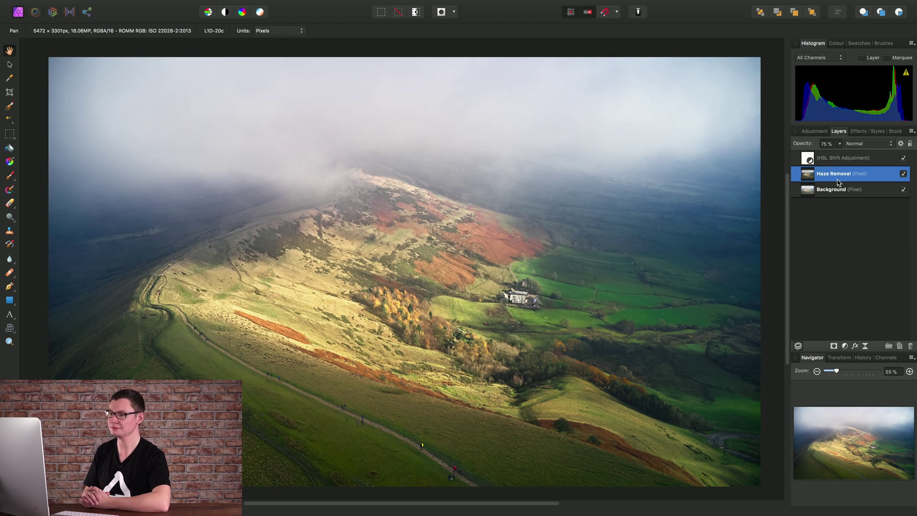